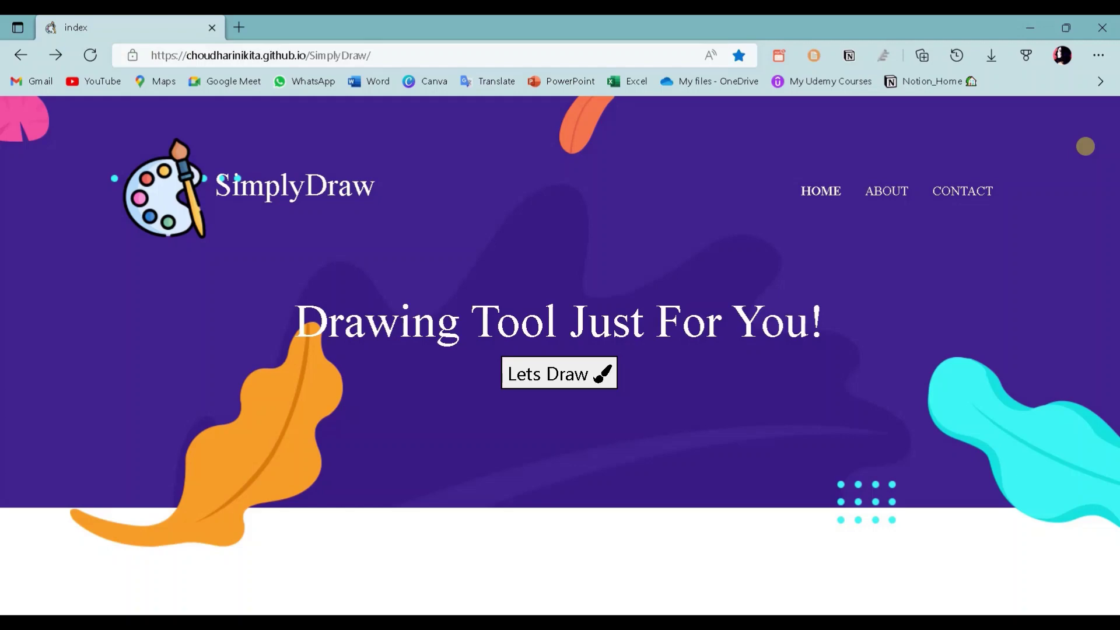
# - Open the canvas, leave back to the home page, then reopen a blank white canvas
pyautogui.click(579, 377)
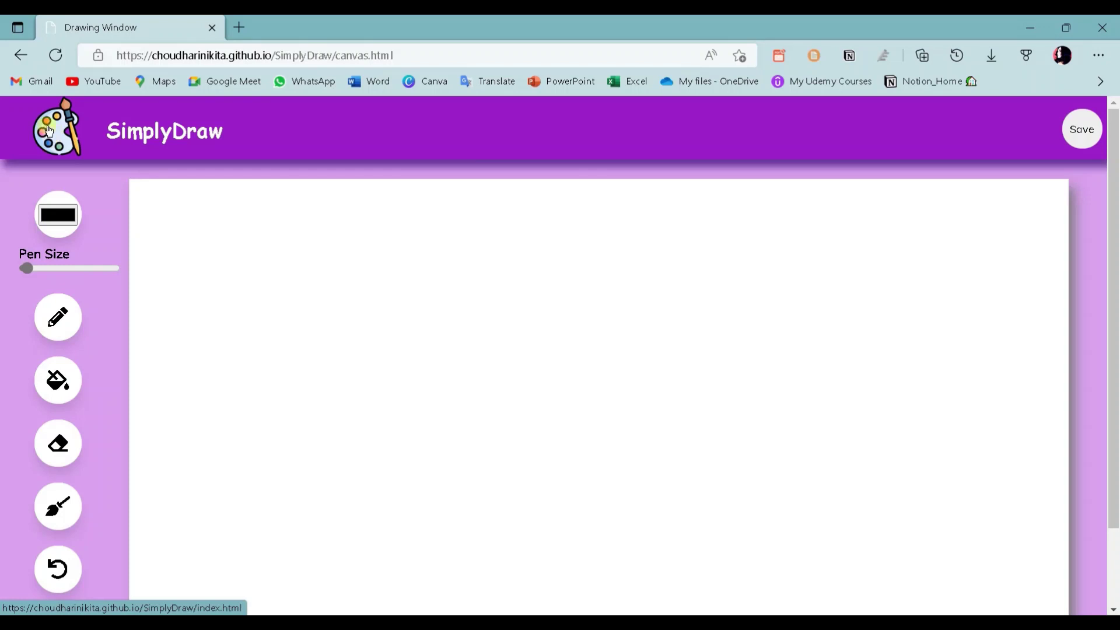
pyautogui.click(49, 131)
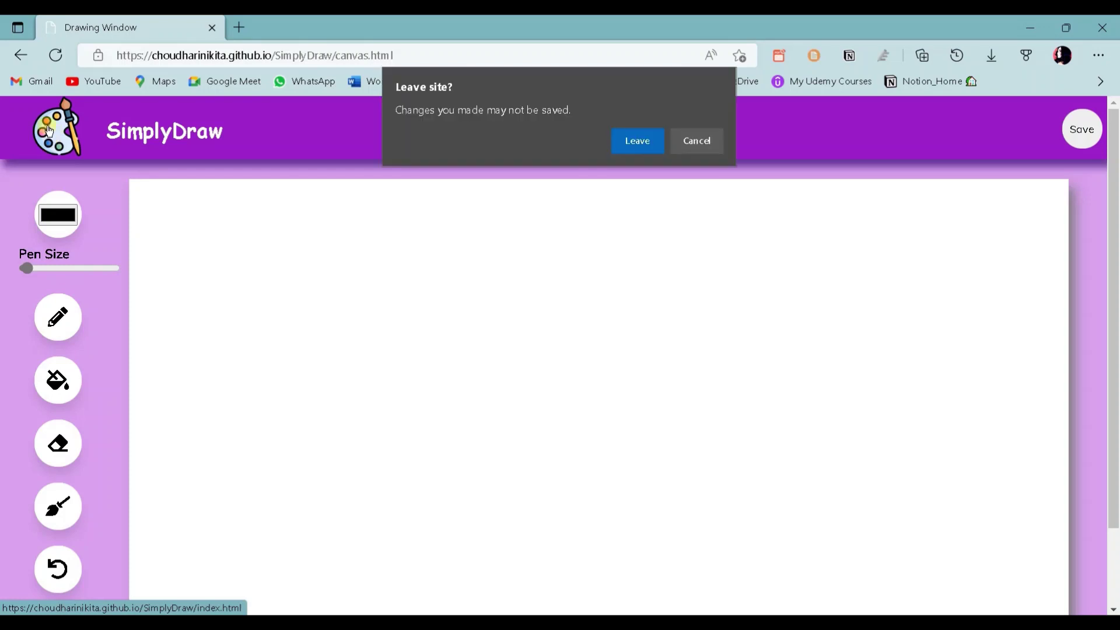
pyautogui.click(642, 140)
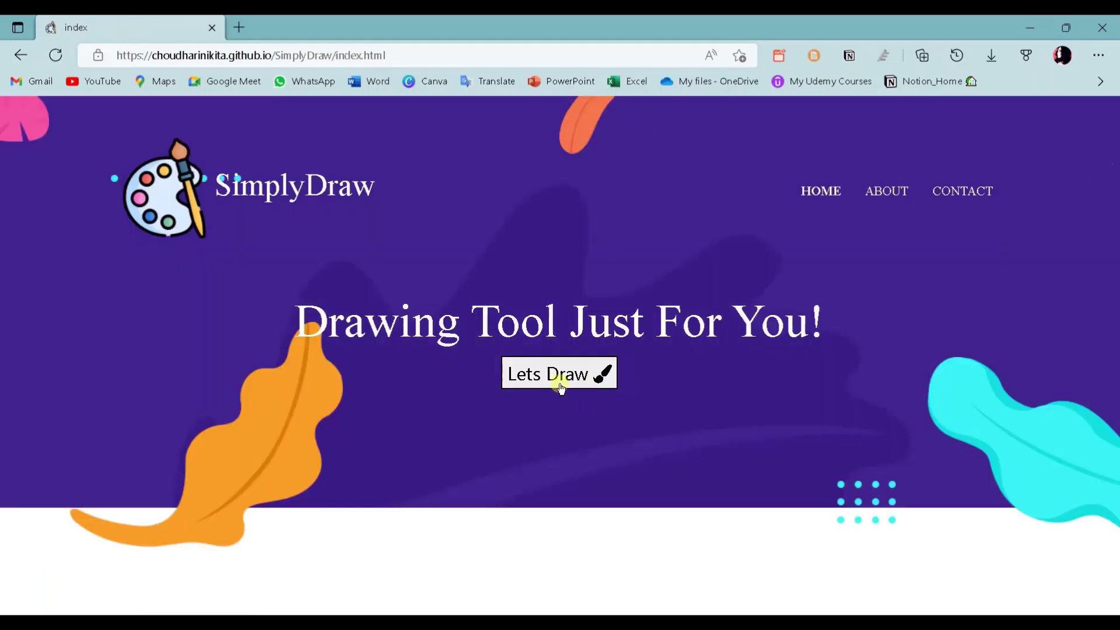
pyautogui.click(557, 379)
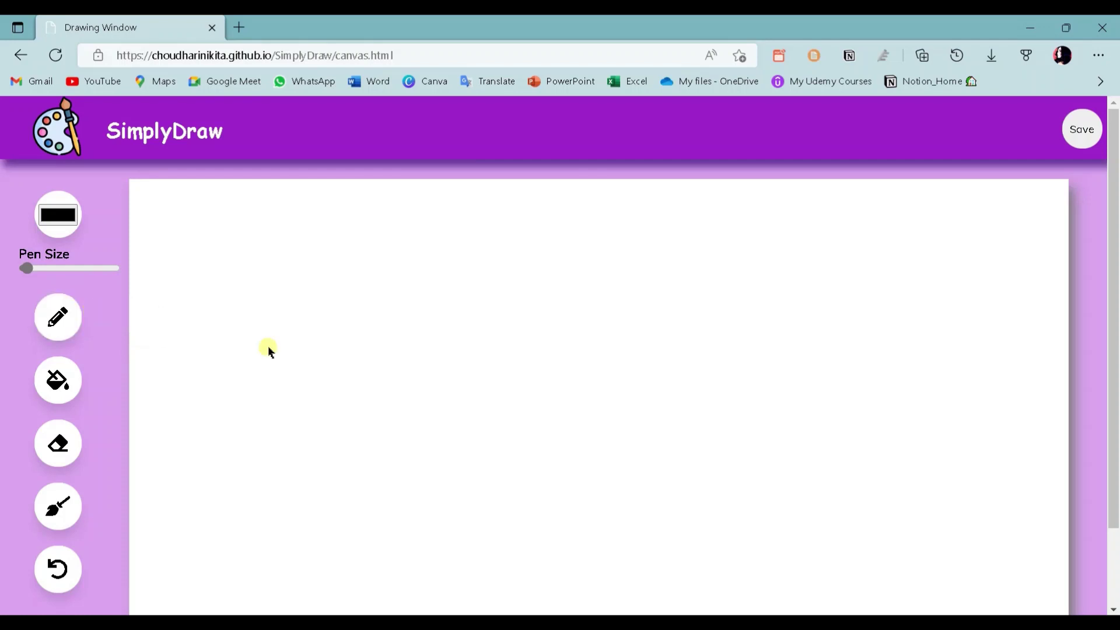
# - Thicken the pen and draw a looping black freehand shape on the canvas
pyautogui.rightClick(436, 390)
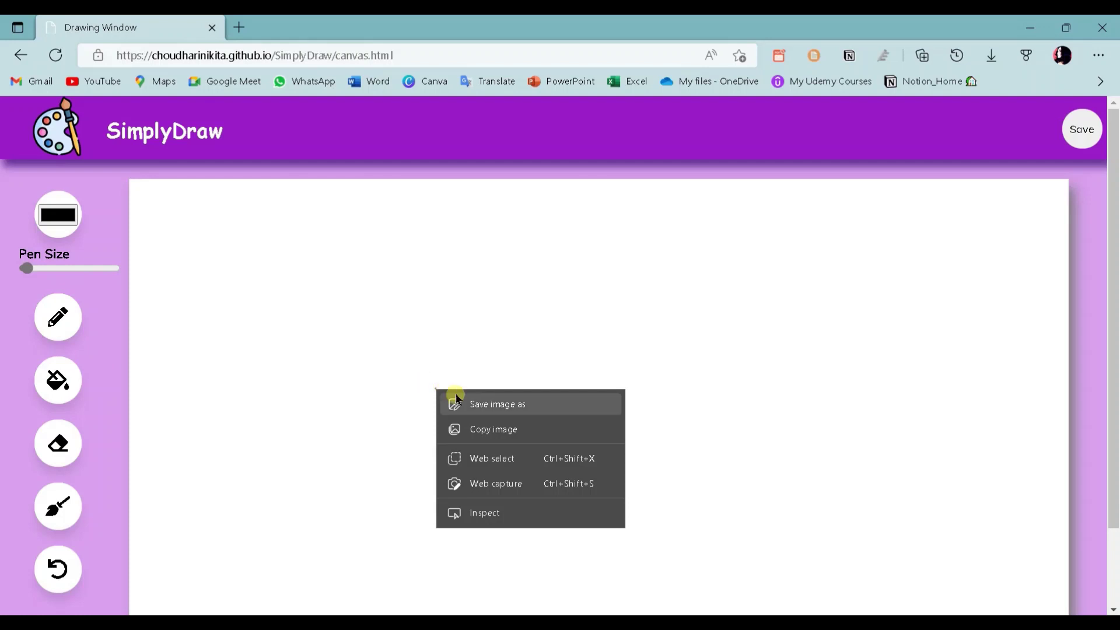
pyautogui.click(110, 386)
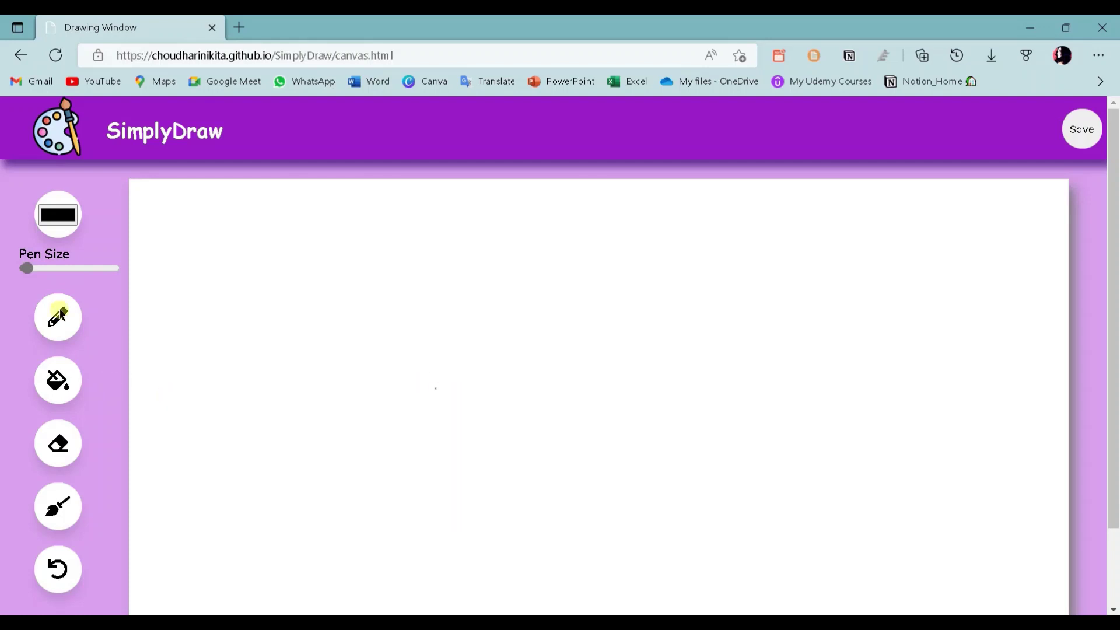
pyautogui.moveTo(26, 268); pyautogui.dragTo(40, 268)
pyautogui.moveTo(456, 331)
pyautogui.mouseDown()
pyautogui.moveTo(526, 310)
pyautogui.moveTo(475, 390)
pyautogui.moveTo(576, 389)
pyautogui.moveTo(305, 335)
pyautogui.moveTo(418, 250)
pyautogui.moveTo(659, 430)
pyautogui.mouseUp()
# - Stamp four black dots below the shape
pyautogui.click(500, 477)
pyautogui.click(394, 474)
pyautogui.click(258, 458)
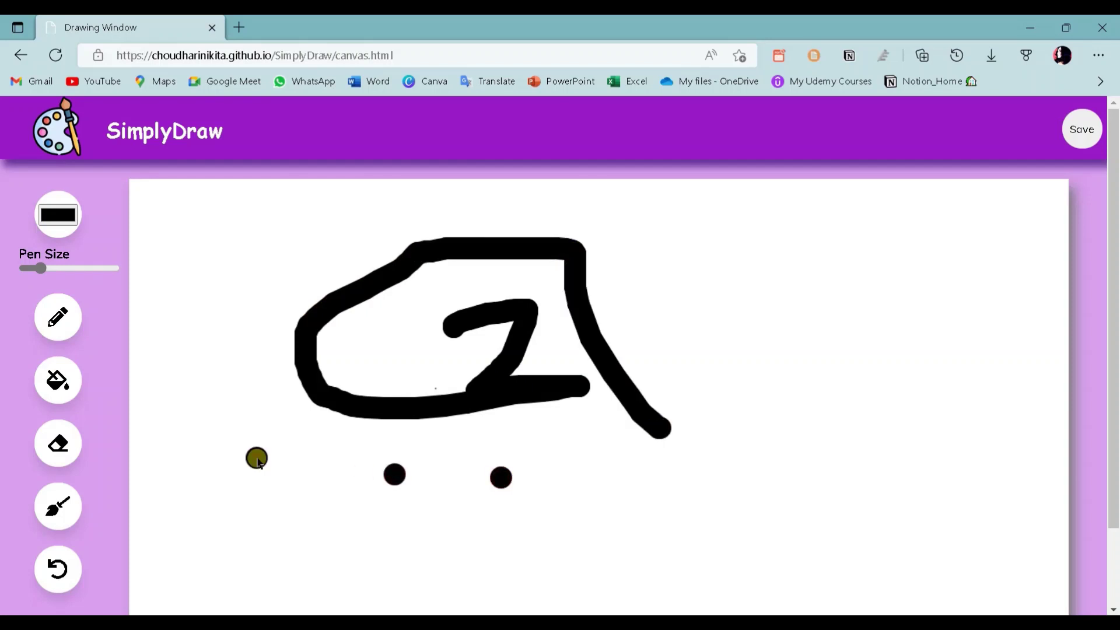
pyautogui.click(292, 498)
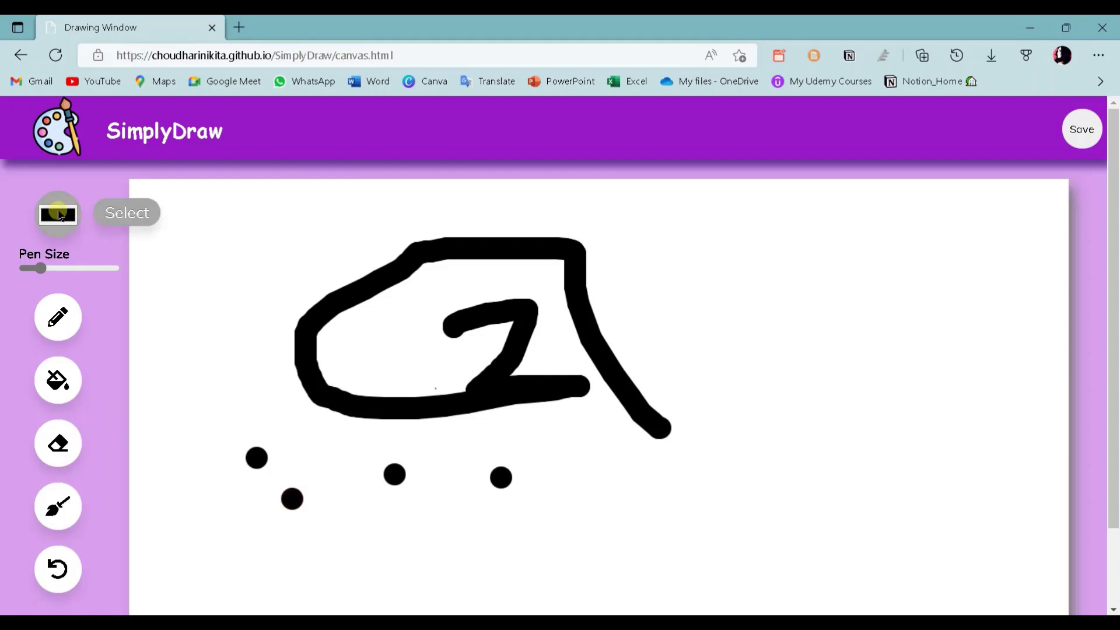
# - Stamp four red (192,38,38) dots up the left side, then set Pencil at maximum pen size
pyautogui.click(61, 216)
pyautogui.click(165, 255)
pyautogui.click(183, 258)
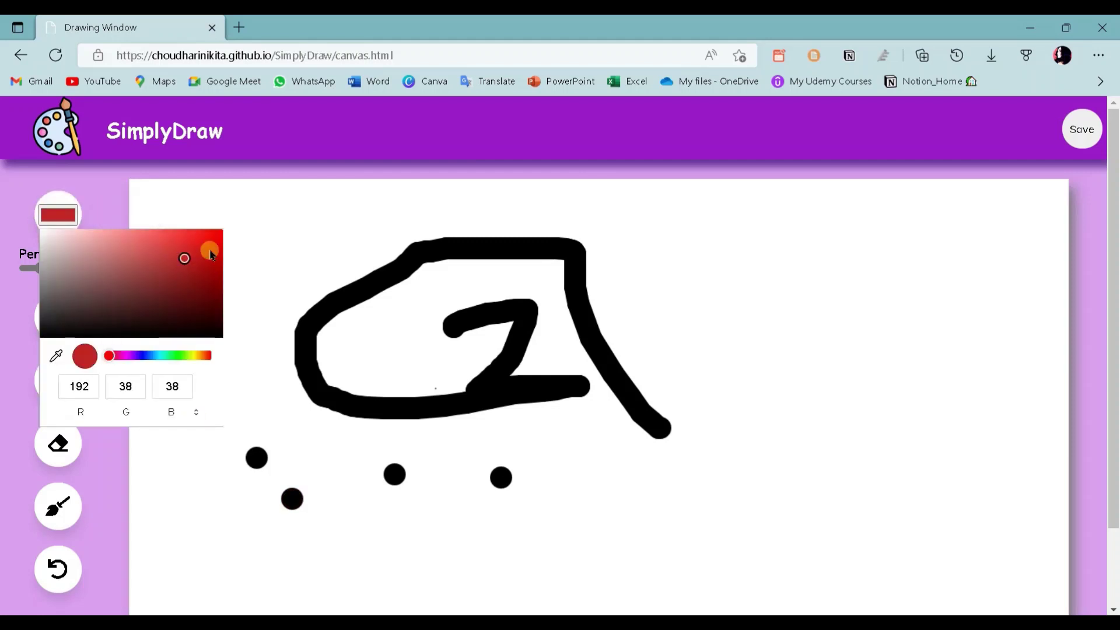
pyautogui.click(302, 233)
pyautogui.click(245, 303)
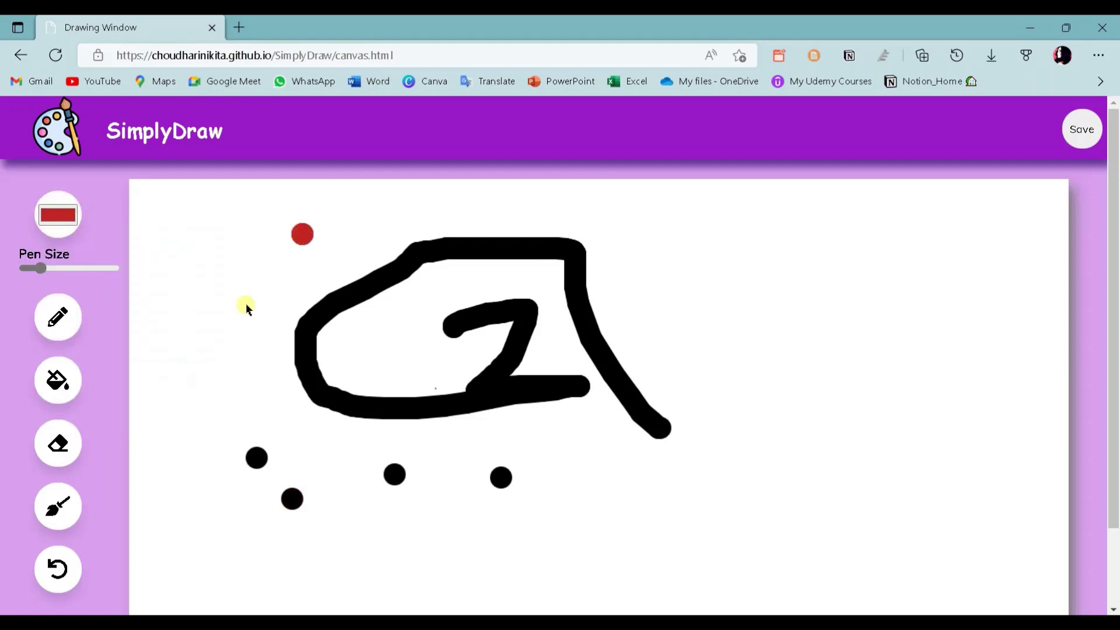
pyautogui.click(200, 339)
pyautogui.click(212, 418)
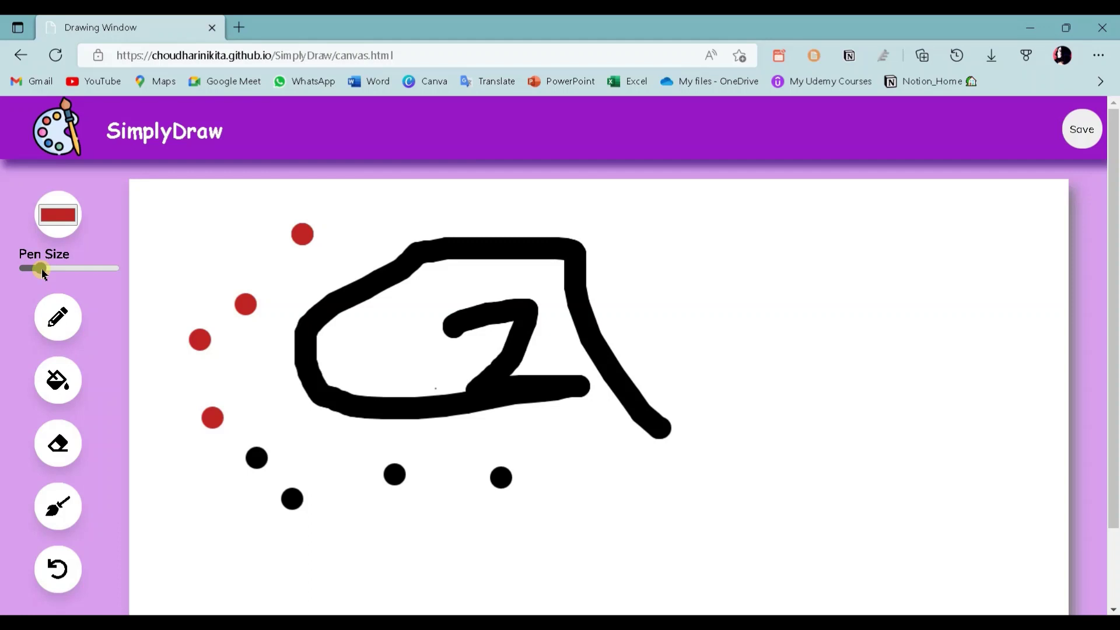
pyautogui.moveTo(43, 273); pyautogui.dragTo(116, 273)
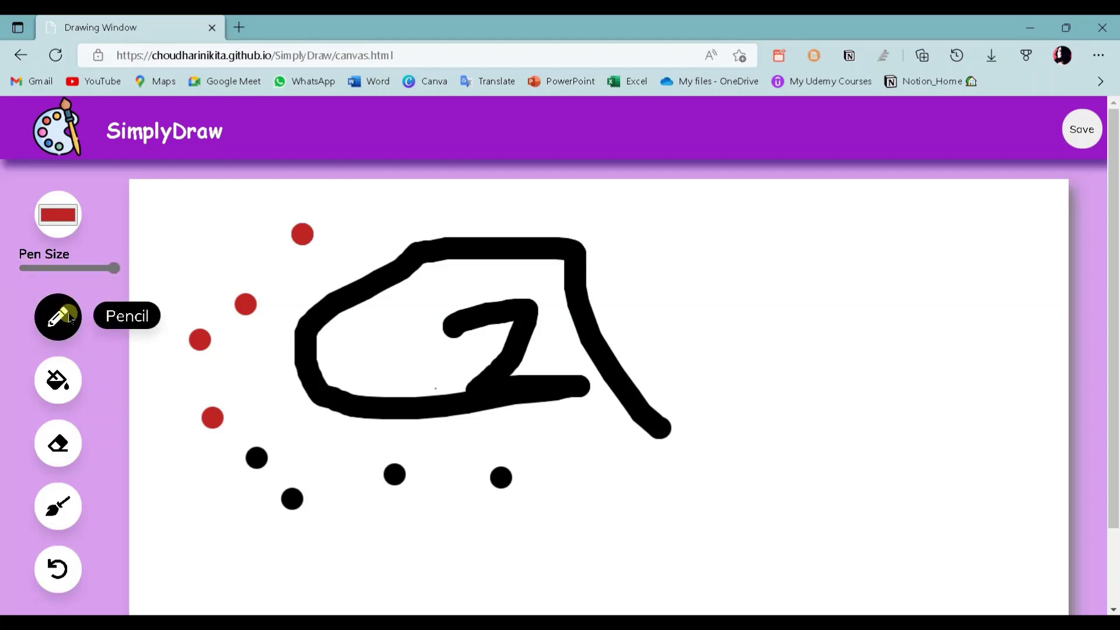
pyautogui.click(58, 329)
# - Flood the canvas red, then refill it entirely with light red 240,127,127
pyautogui.click(59, 385)
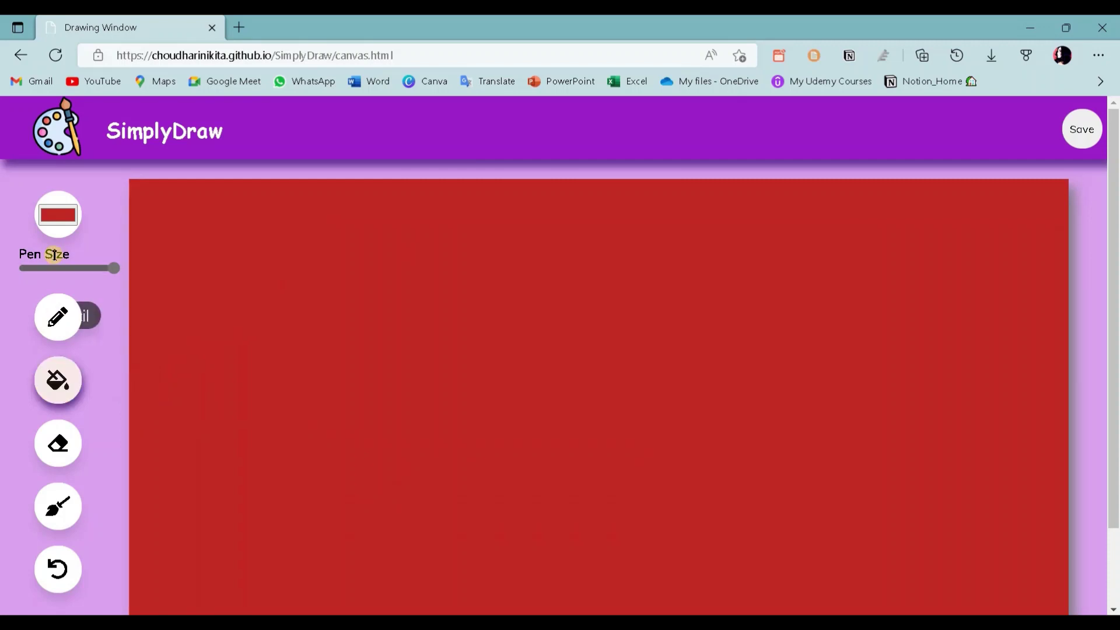
pyautogui.click(59, 220)
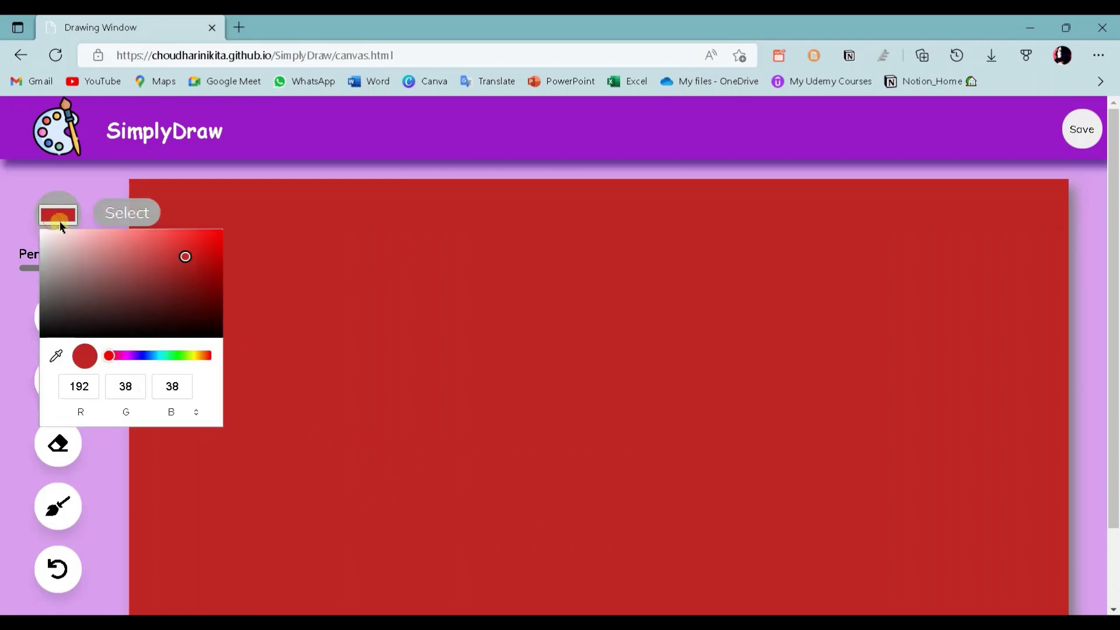
pyautogui.click(128, 235)
pyautogui.click(96, 449)
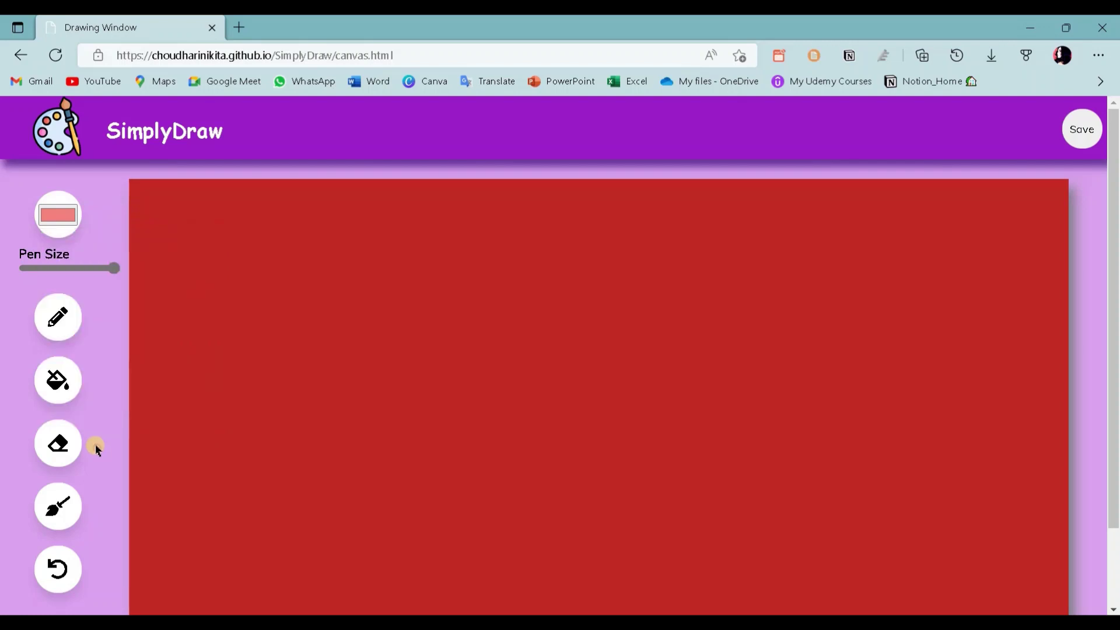
pyautogui.click(56, 384)
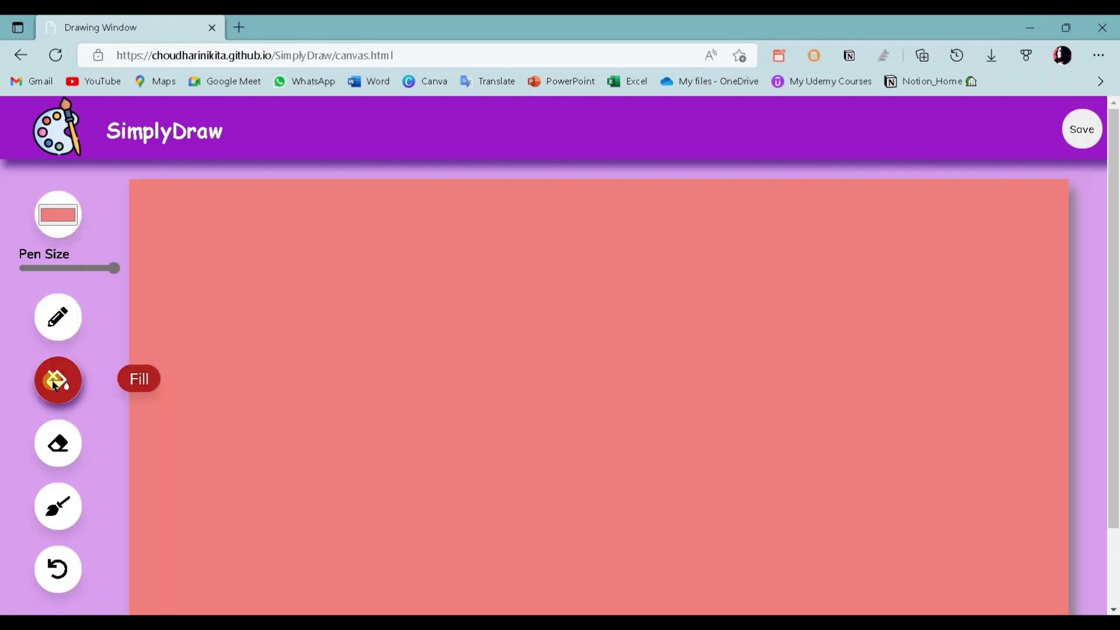
pyautogui.click(54, 385)
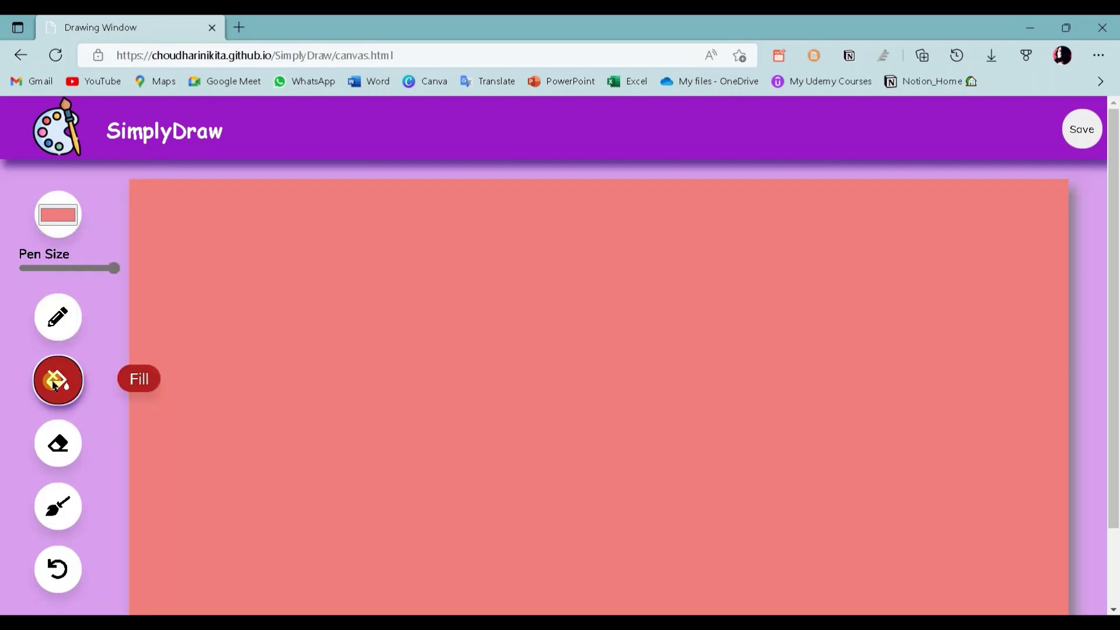
# - With the eraser at a thick size, wipe wide white strokes across the canvas's upper left
pyautogui.moveTo(36, 269)
pyautogui.mouseDown()
pyautogui.moveTo(70, 268)
pyautogui.moveTo(42, 268)
pyautogui.mouseUp()
pyautogui.click(58, 444)
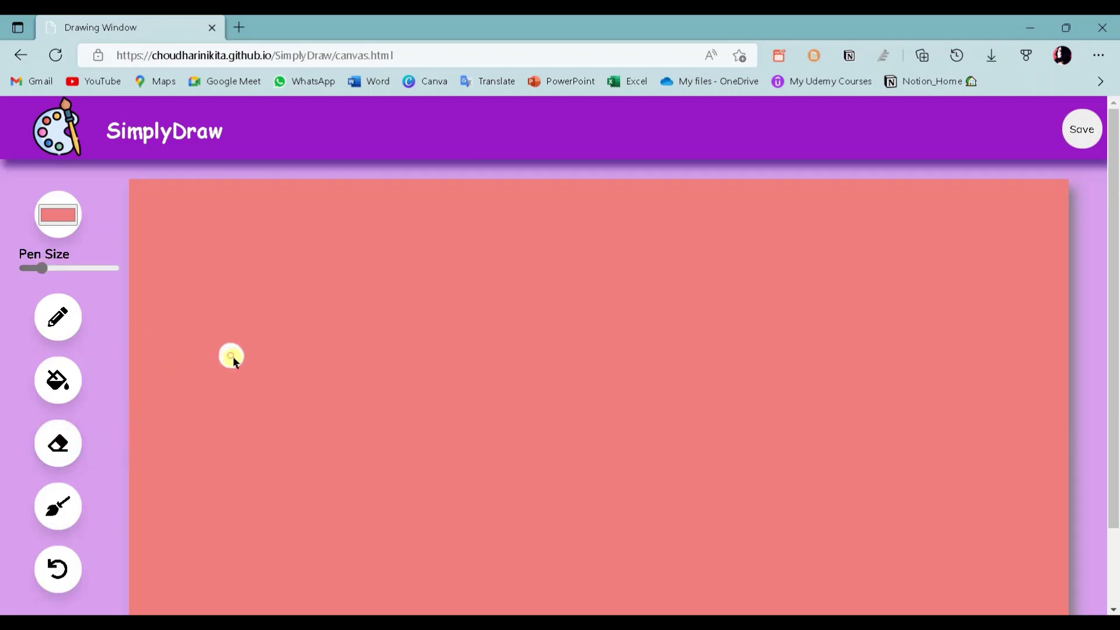
pyautogui.moveTo(231, 356)
pyautogui.mouseDown()
pyautogui.moveTo(293, 450)
pyautogui.moveTo(383, 460)
pyautogui.moveTo(476, 433)
pyautogui.mouseUp()
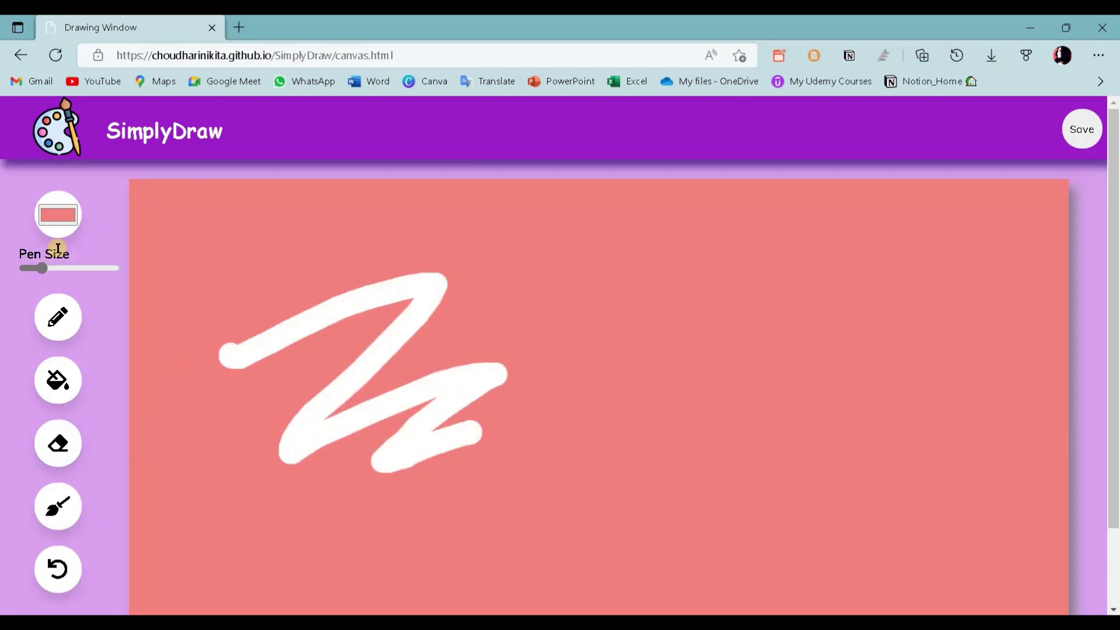
pyautogui.click(95, 271)
pyautogui.moveTo(229, 250); pyautogui.dragTo(291, 240)
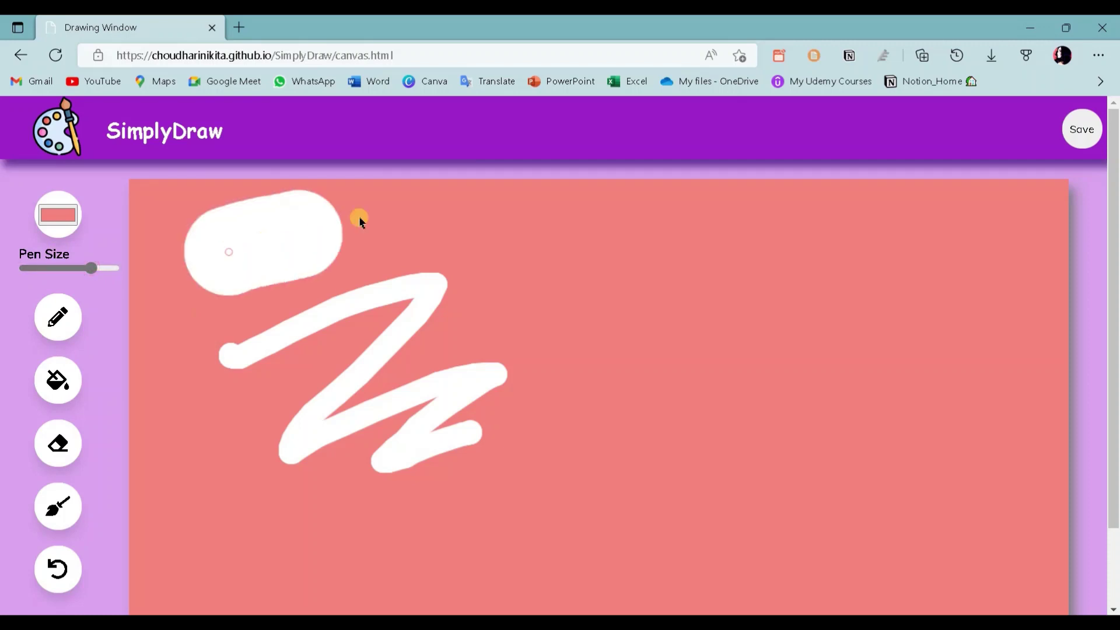
pyautogui.moveTo(359, 219)
pyautogui.mouseDown()
pyautogui.moveTo(568, 216)
pyautogui.moveTo(723, 243)
pyautogui.moveTo(768, 263)
pyautogui.moveTo(499, 318)
pyautogui.moveTo(325, 393)
pyautogui.moveTo(180, 352)
pyautogui.moveTo(180, 415)
pyautogui.moveTo(230, 476)
pyautogui.moveTo(392, 400)
pyautogui.mouseUp()
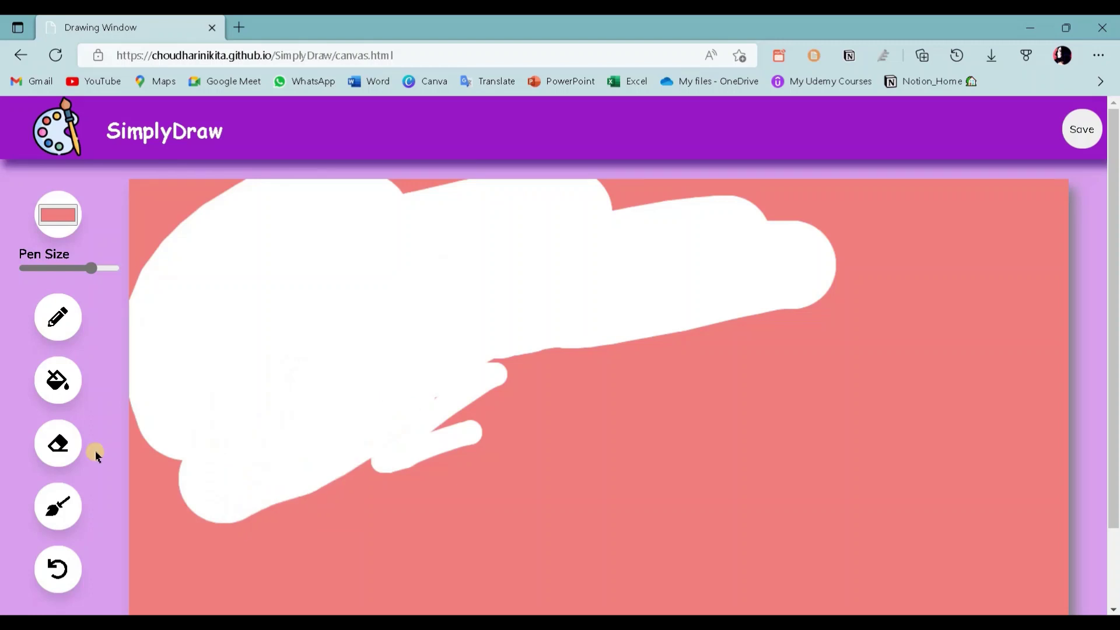
pyautogui.click(74, 504)
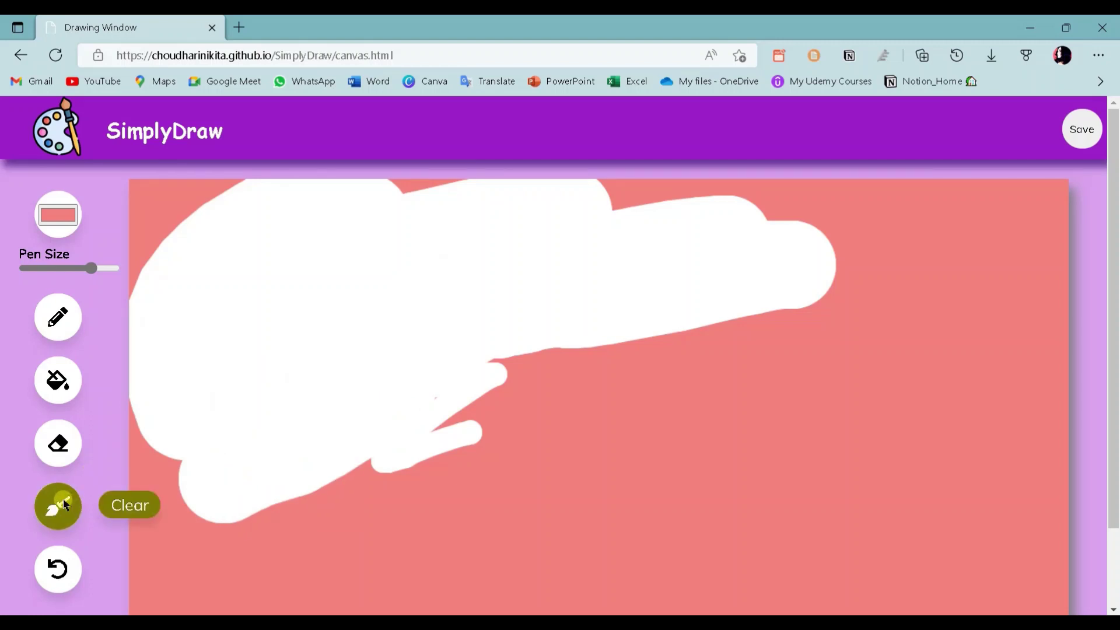
# - Reset the canvas to plain white by confirming the 'Resetting canvas!' prompt
pyautogui.click(55, 514)
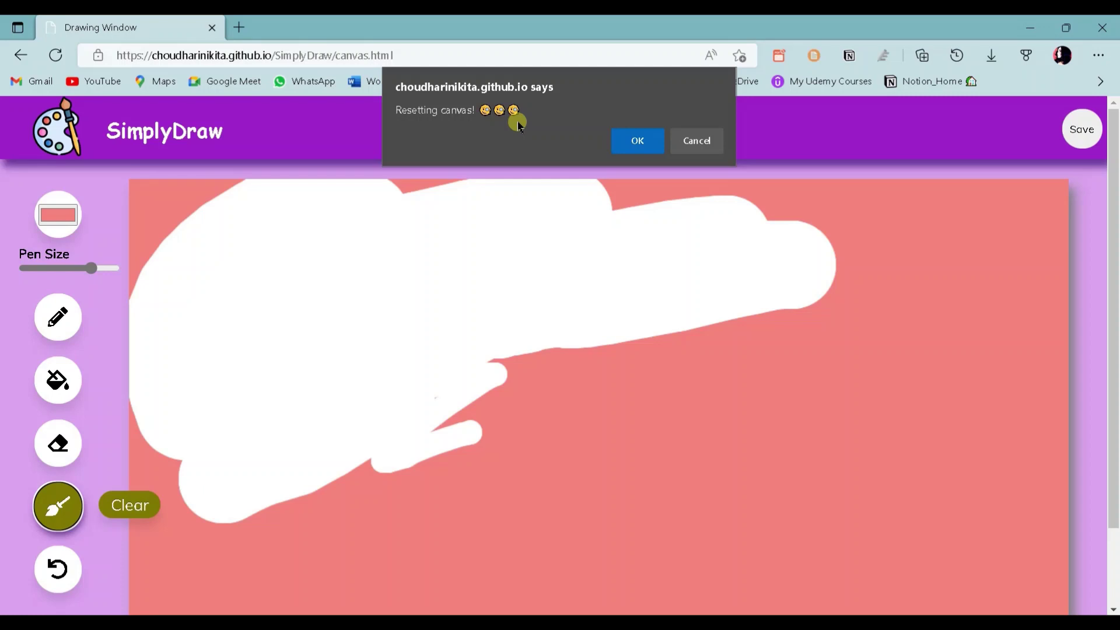
pyautogui.click(620, 140)
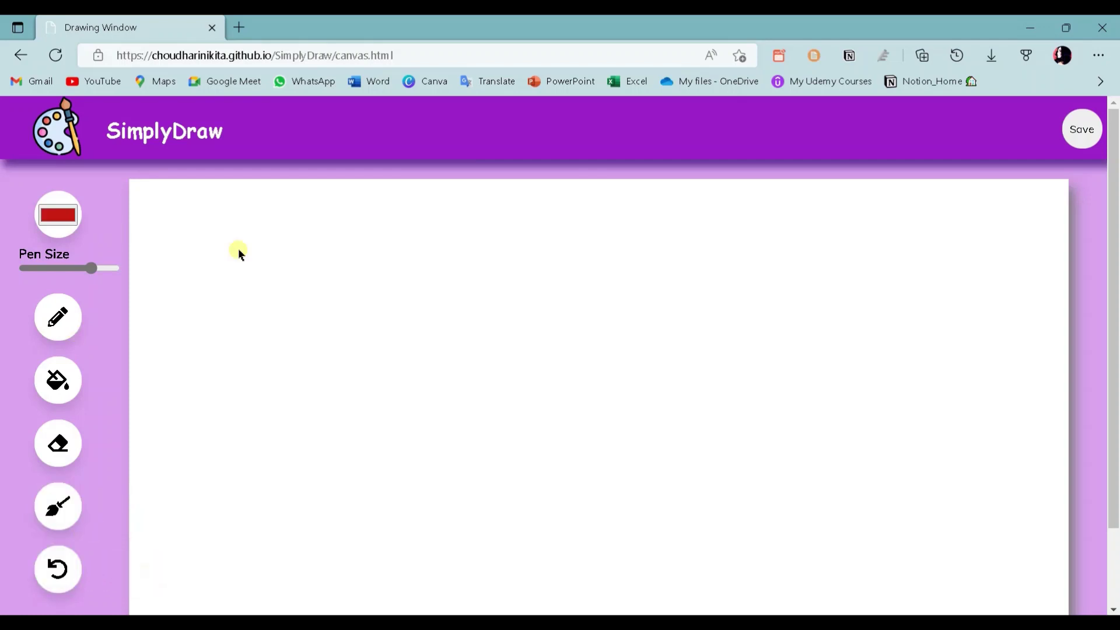
# - Paint a thick red squiggle, then with a thin pen add three red dots and a diagonal line
pyautogui.moveTo(237, 250)
pyautogui.mouseDown()
pyautogui.moveTo(285, 243)
pyautogui.moveTo(307, 470)
pyautogui.moveTo(452, 476)
pyautogui.mouseUp()
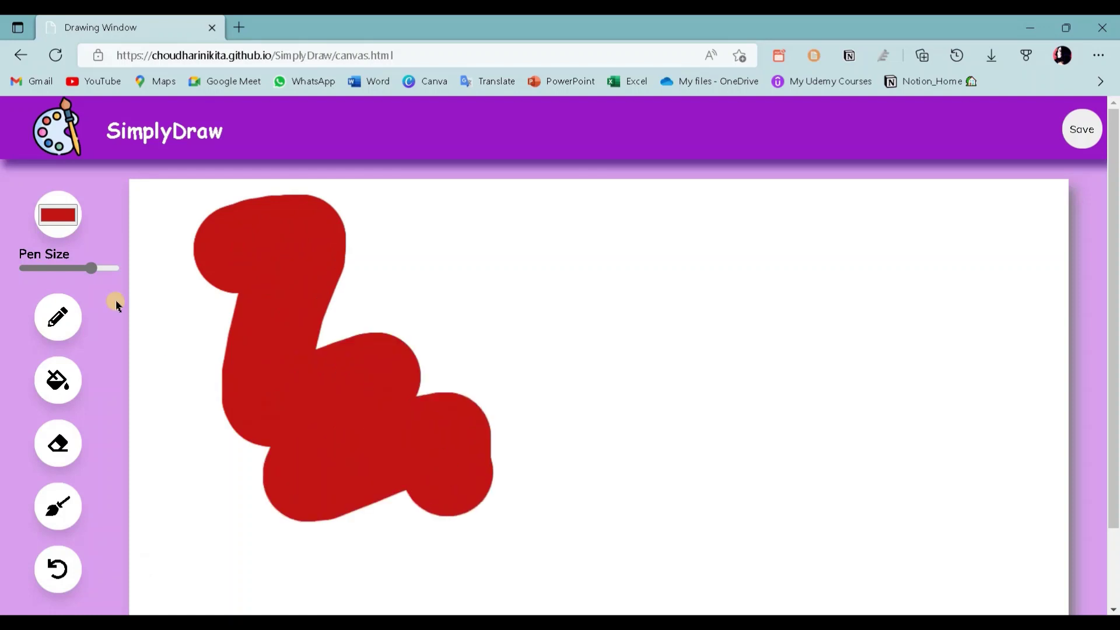
pyautogui.click(47, 267)
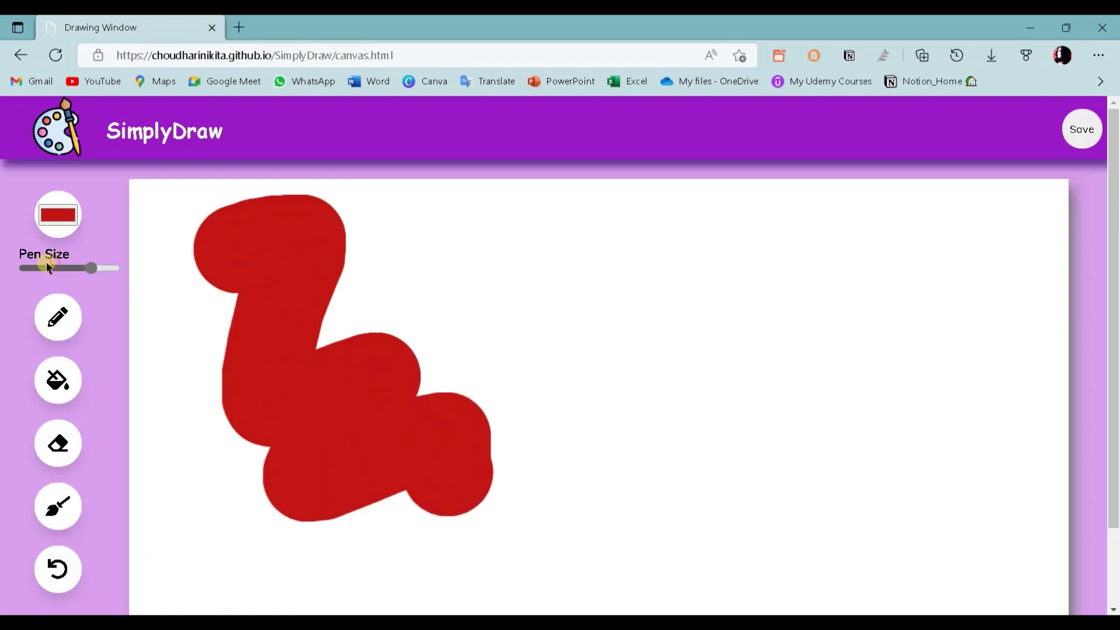
pyautogui.click(366, 278)
pyautogui.click(504, 264)
pyautogui.click(428, 299)
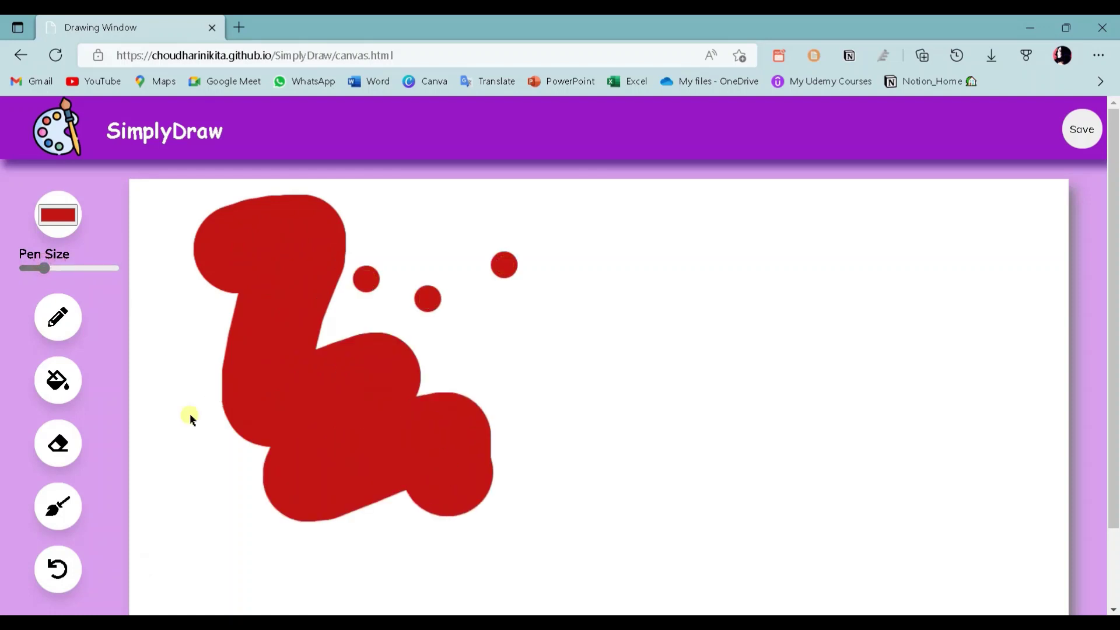
pyautogui.moveTo(181, 415); pyautogui.dragTo(237, 528)
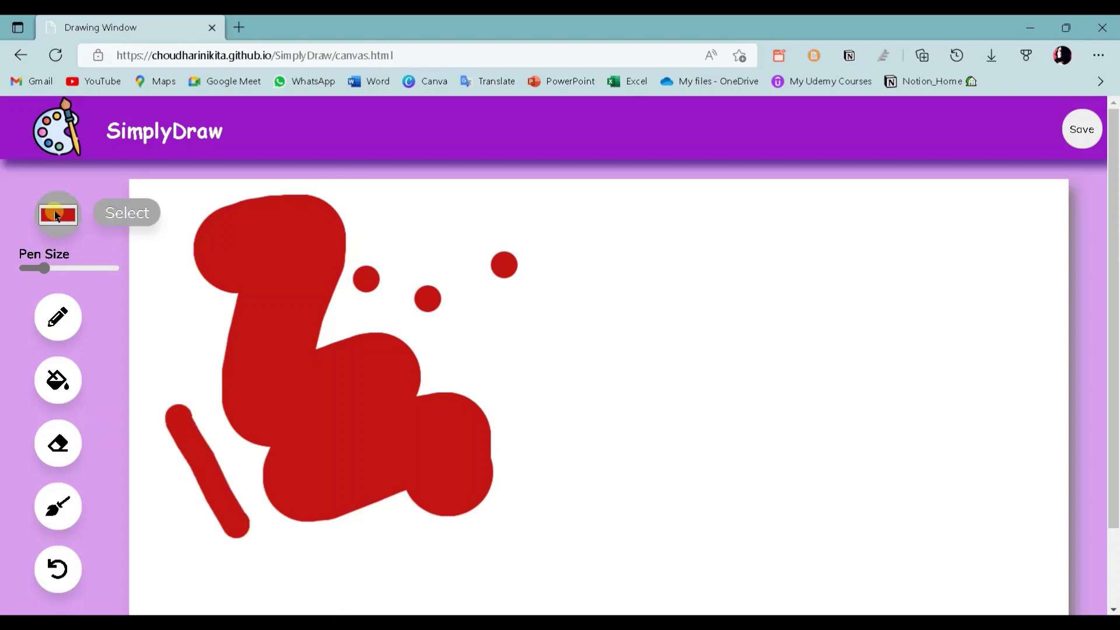
# - Switch to dark grey and draw a short vertical mark and two dots
pyautogui.click(65, 216)
pyautogui.moveTo(109, 304); pyautogui.dragTo(74, 305)
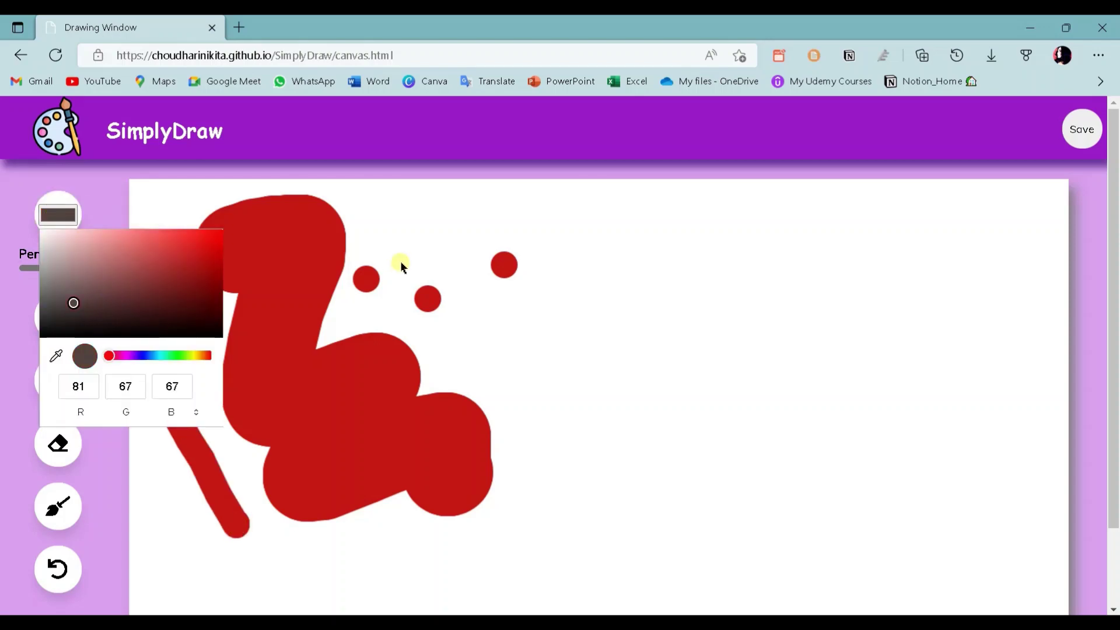
pyautogui.moveTo(400, 264); pyautogui.dragTo(400, 249)
pyautogui.click(456, 231)
pyautogui.click(467, 286)
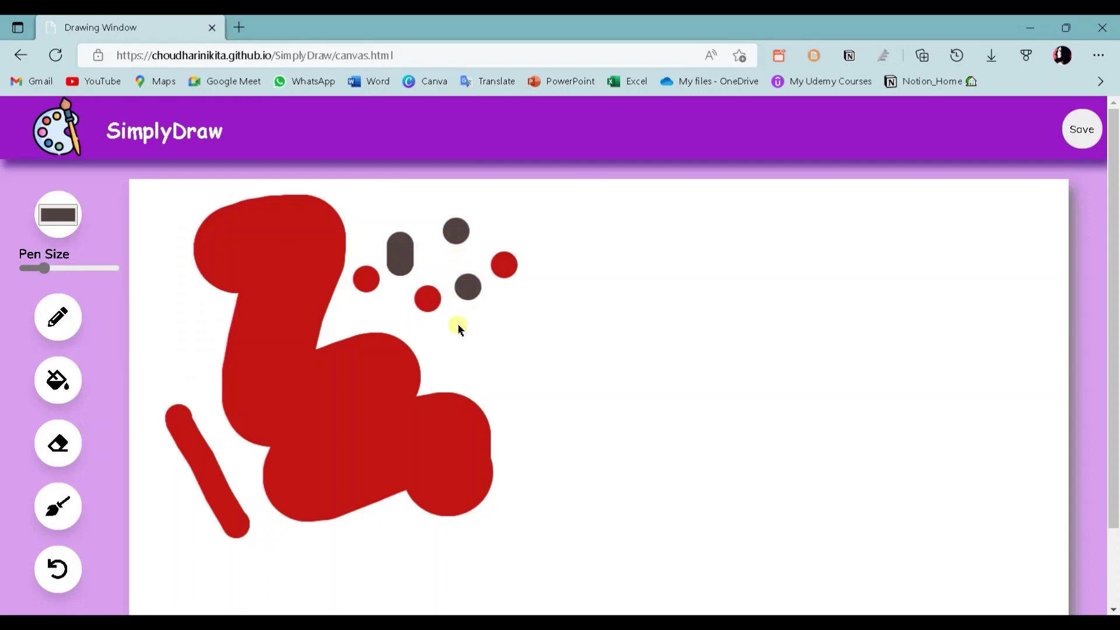
# - Undo the dark-grey dots, the vertical mark and the red diagonal line
pyautogui.doubleClick(63, 569)
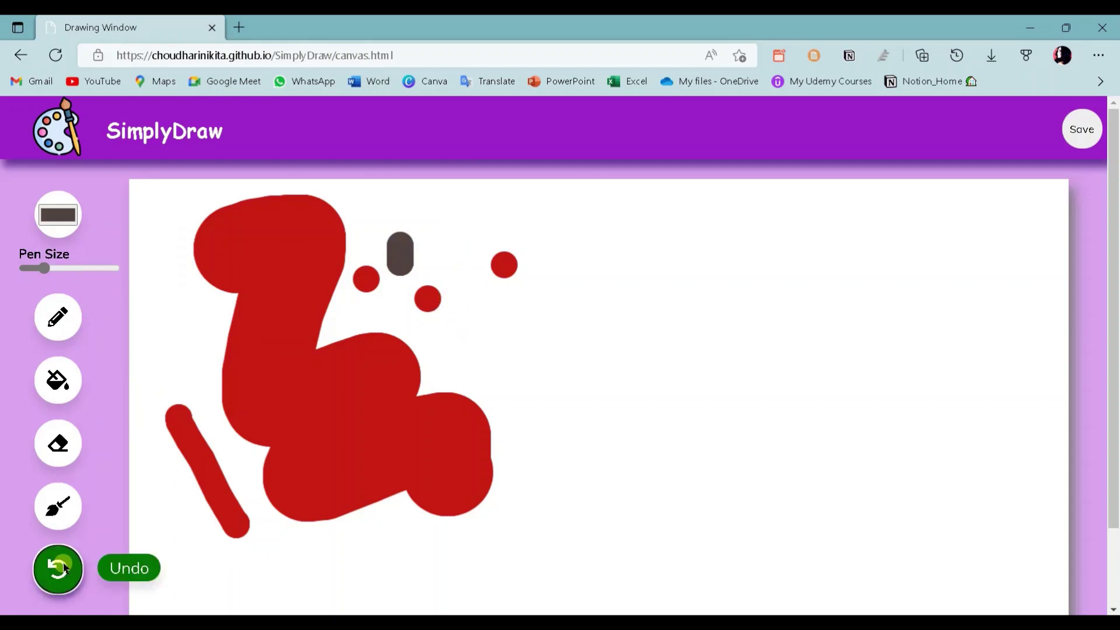
pyautogui.click(65, 568)
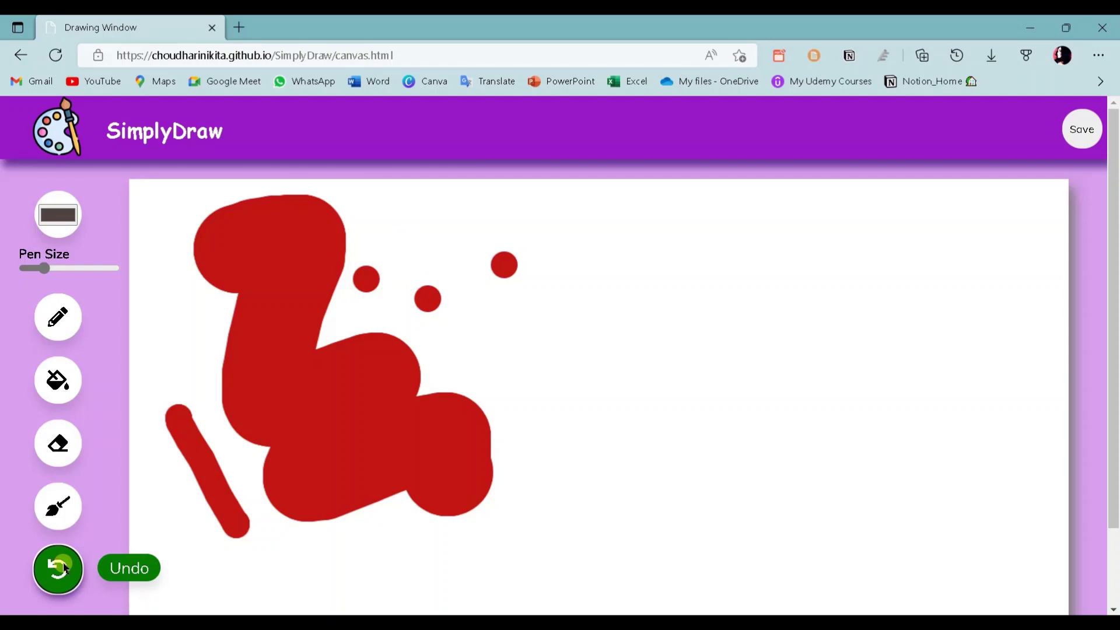
pyautogui.click(65, 568)
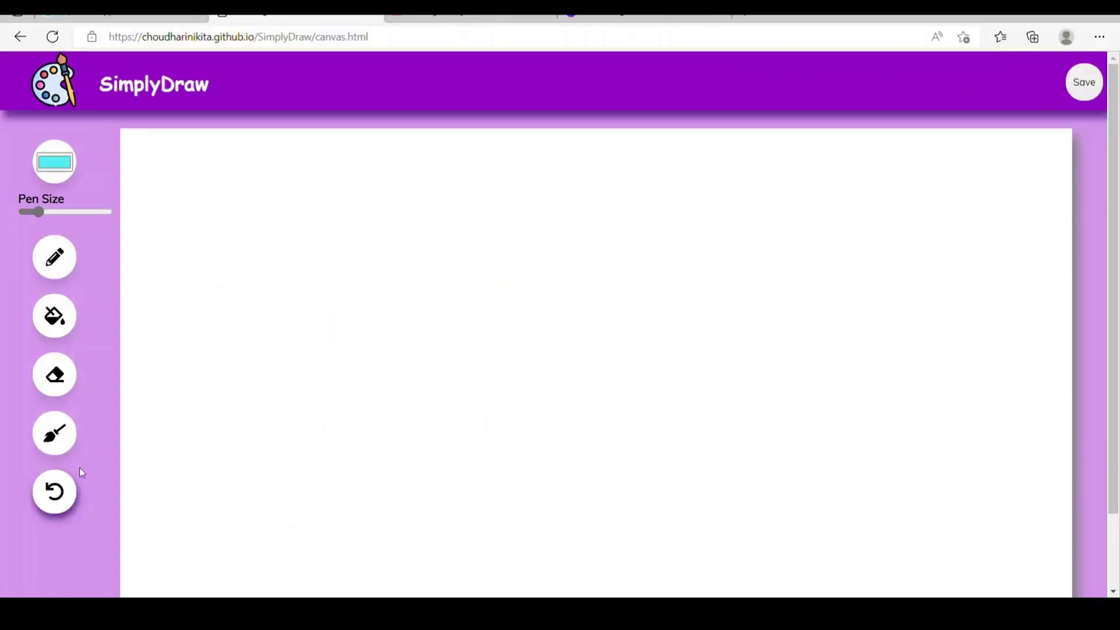
# - Fill the canvas cyan and, with the thinnest pen, outline the trunk and first branches
pyautogui.click(55, 315)
pyautogui.moveTo(39, 212); pyautogui.dragTo(25, 212)
pyautogui.moveTo(834, 595)
pyautogui.mouseDown()
pyautogui.moveTo(637, 310)
pyautogui.moveTo(570, 293)
pyautogui.mouseUp()
pyautogui.moveTo(811, 350)
pyautogui.mouseDown()
pyautogui.moveTo(754, 320)
pyautogui.moveTo(552, 273)
pyautogui.moveTo(898, 243)
pyautogui.mouseUp()
pyautogui.moveTo(808, 280); pyautogui.dragTo(892, 222)
pyautogui.moveTo(808, 279); pyautogui.dragTo(723, 178)
pyautogui.moveTo(729, 258); pyautogui.dragTo(633, 221)
pyautogui.moveTo(780, 273); pyautogui.dragTo(649, 218)
pyautogui.moveTo(824, 345); pyautogui.dragTo(888, 287)
# - Extend the lower right branch with parallel rising branches and small twigs
pyautogui.moveTo(854, 340); pyautogui.dragTo(966, 305)
pyautogui.moveTo(888, 314)
pyautogui.mouseDown()
pyautogui.moveTo(954, 297)
pyautogui.moveTo(952, 249)
pyautogui.mouseUp()
pyautogui.moveTo(961, 250)
pyautogui.mouseDown()
pyautogui.moveTo(964, 280)
pyautogui.moveTo(983, 285)
pyautogui.mouseUp()
pyautogui.moveTo(891, 314); pyautogui.dragTo(948, 216)
pyautogui.moveTo(902, 259); pyautogui.dragTo(943, 187)
# - Draw the trunk's right edge into a long branch and add remaining branch tips and twigs
pyautogui.moveTo(901, 596)
pyautogui.mouseDown()
pyautogui.moveTo(879, 391)
pyautogui.moveTo(1058, 273)
pyautogui.mouseUp()
pyautogui.moveTo(844, 347)
pyautogui.mouseDown()
pyautogui.moveTo(968, 337)
pyautogui.moveTo(990, 244)
pyautogui.mouseUp()
pyautogui.moveTo(998, 236)
pyautogui.mouseDown()
pyautogui.moveTo(1005, 285)
pyautogui.moveTo(1039, 208)
pyautogui.mouseUp()
pyautogui.moveTo(1029, 207); pyautogui.dragTo(1030, 245)
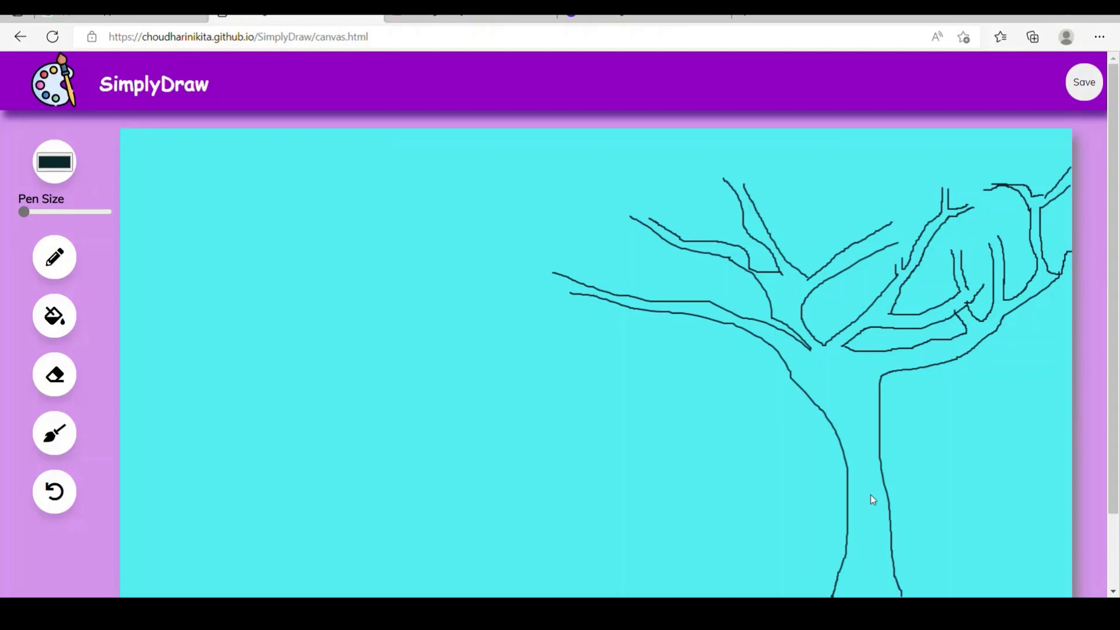
pyautogui.moveTo(633, 219); pyautogui.dragTo(647, 209)
pyautogui.moveTo(723, 182); pyautogui.dragTo(751, 194)
pyautogui.moveTo(892, 228)
pyautogui.mouseDown()
pyautogui.moveTo(915, 165)
pyautogui.moveTo(901, 245)
pyautogui.mouseUp()
pyautogui.moveTo(943, 206); pyautogui.dragTo(971, 204)
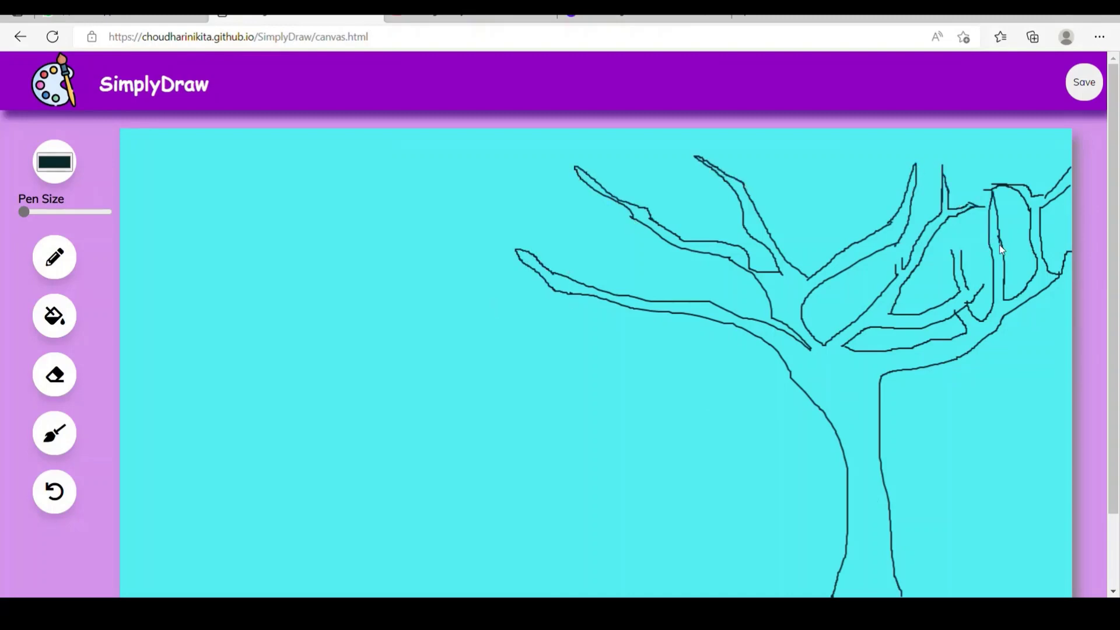
pyautogui.moveTo(895, 275)
pyautogui.mouseDown()
pyautogui.moveTo(898, 253)
pyautogui.moveTo(905, 268)
pyautogui.mouseUp()
# - Hang a swing from the left branch: two vertical ropes joined by a seat
pyautogui.moveTo(596, 299); pyautogui.dragTo(595, 501)
pyautogui.moveTo(682, 302)
pyautogui.mouseDown()
pyautogui.moveTo(680, 501)
pyautogui.moveTo(653, 501)
pyautogui.moveTo(680, 499)
pyautogui.mouseUp()
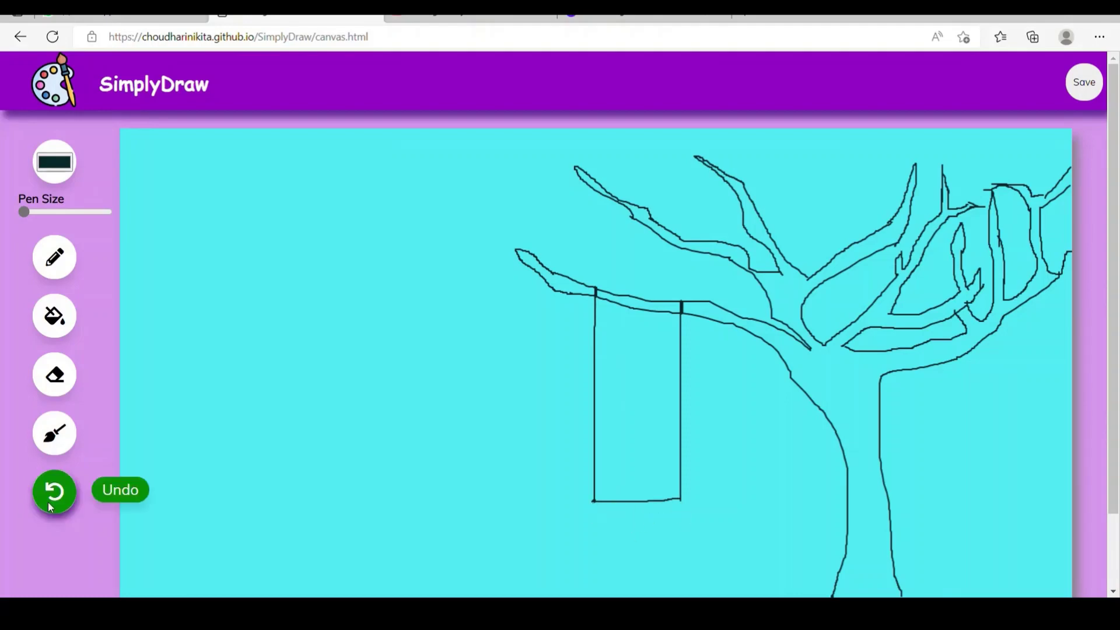
pyautogui.moveTo(593, 501)
pyautogui.mouseDown()
pyautogui.moveTo(592, 525)
pyautogui.moveTo(683, 510)
pyautogui.moveTo(682, 496)
pyautogui.mouseUp()
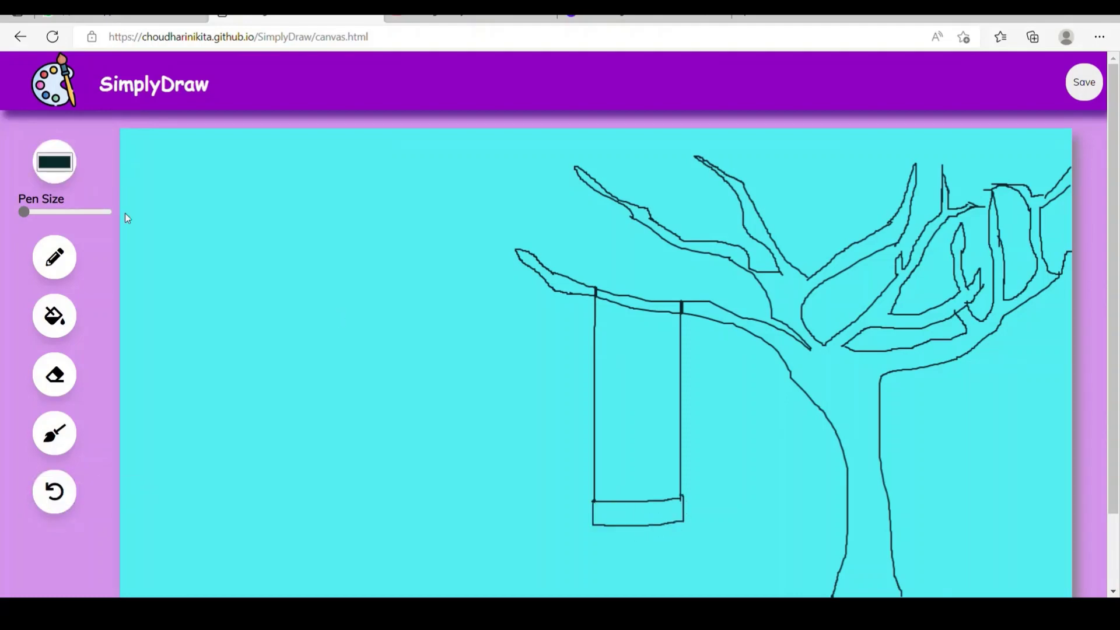
# - Dab a large yellow sun in the top-left sky
pyautogui.click(177, 219)
pyautogui.moveTo(24, 211)
pyautogui.mouseDown()
pyautogui.moveTo(71, 211)
pyautogui.moveTo(32, 212)
pyautogui.mouseUp()
pyautogui.click(210, 173)
# - Paint a band of green grass along the bottom of the canvas on both sides of the trunk
pyautogui.click(59, 162)
pyautogui.click(163, 182)
pyautogui.moveTo(121, 548)
pyautogui.mouseDown()
pyautogui.moveTo(492, 575)
pyautogui.moveTo(842, 561)
pyautogui.mouseUp()
pyautogui.moveTo(889, 555); pyautogui.dragTo(1070, 543)
pyautogui.moveTo(32, 212); pyautogui.dragTo(57, 212)
pyautogui.moveTo(137, 563)
pyautogui.mouseDown()
pyautogui.moveTo(327, 579)
pyautogui.moveTo(862, 590)
pyautogui.moveTo(1048, 579)
pyautogui.moveTo(995, 594)
pyautogui.mouseUp()
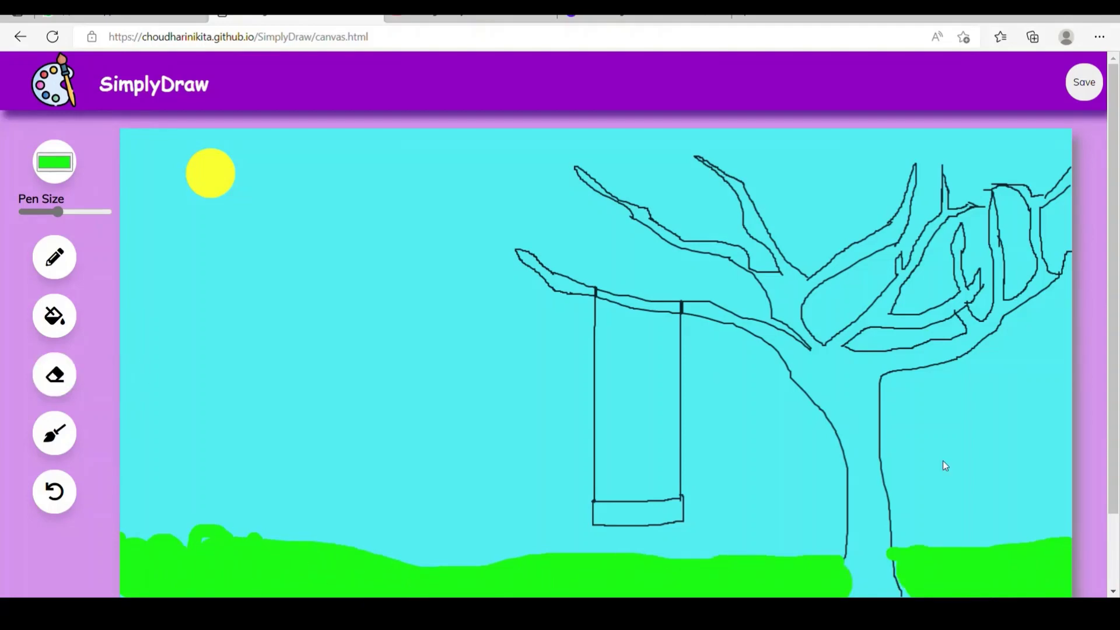
# - With a thin black pen, draw small v-shaped birds in the sky
pyautogui.moveTo(57, 211); pyautogui.dragTo(23, 211)
pyautogui.click(54, 162)
pyautogui.moveTo(469, 188)
pyautogui.mouseDown()
pyautogui.moveTo(505, 188)
pyautogui.moveTo(483, 213)
pyautogui.mouseUp()
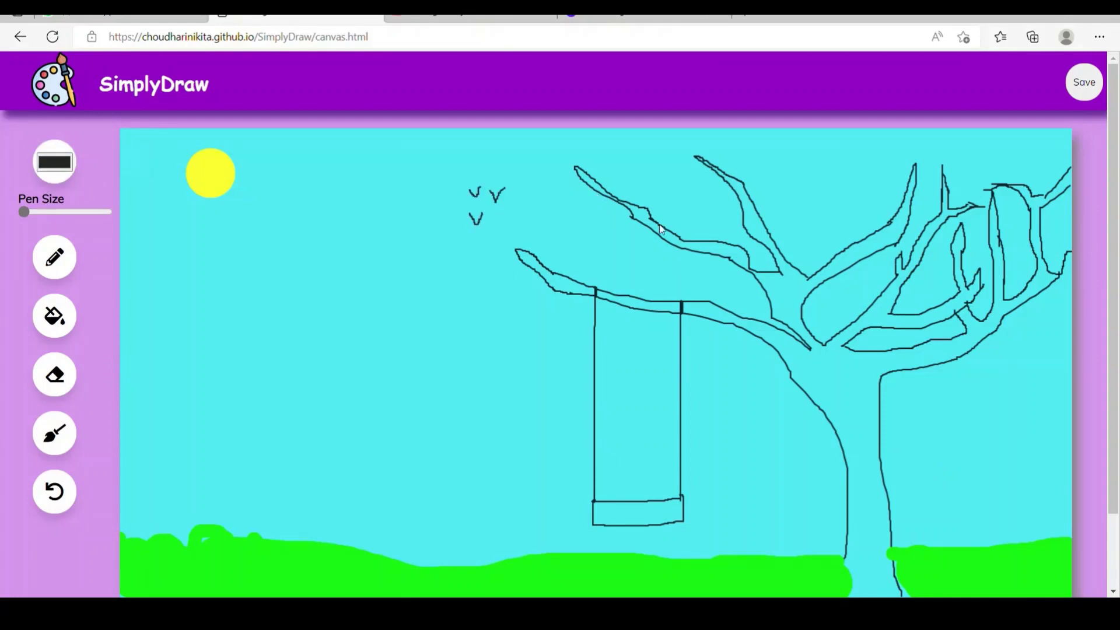
# - Save the finished tree, swing, sun, grass and birds drawing
pyautogui.click(1096, 88)
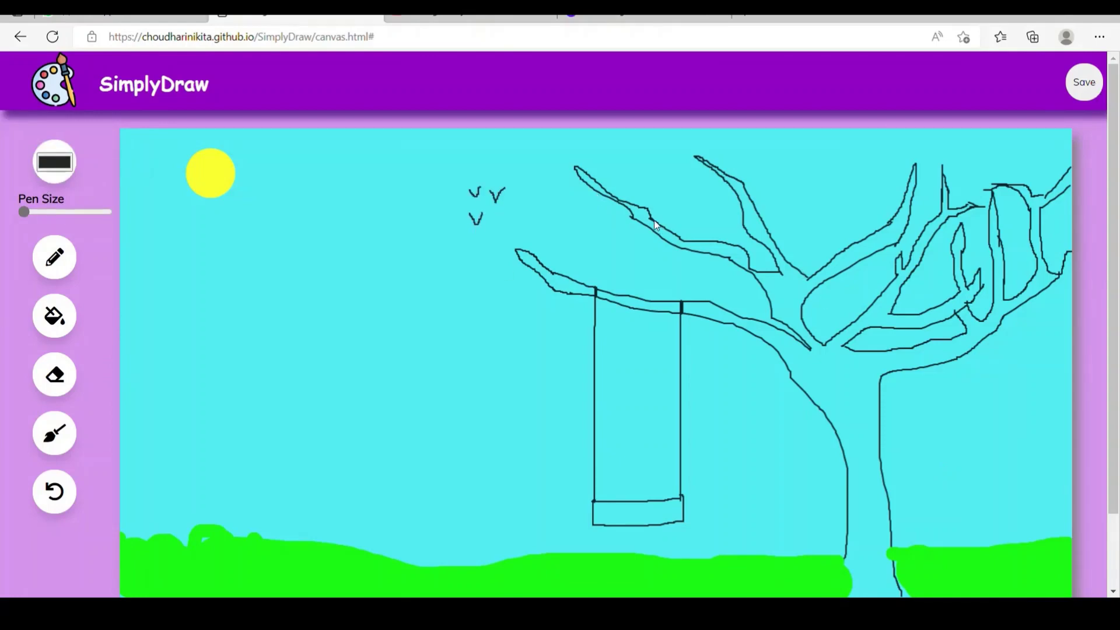